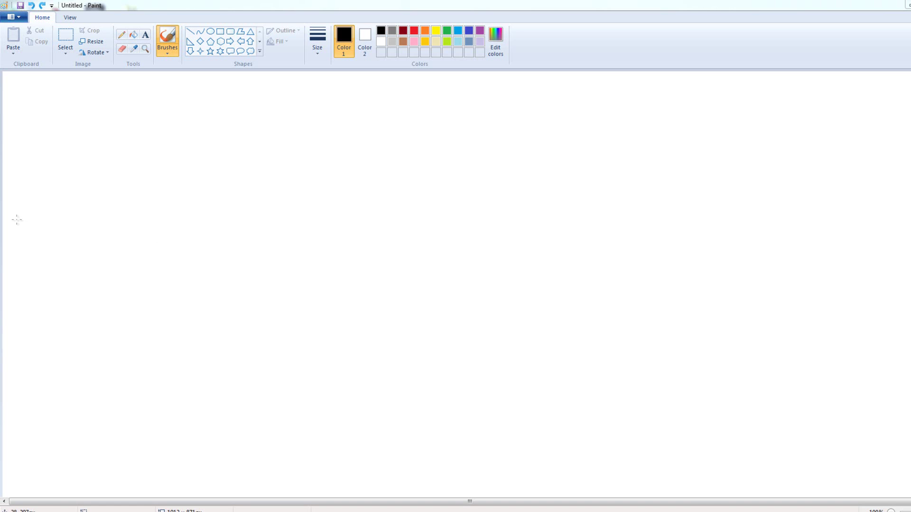
- Sketch a black castle with a flag at the left and write 'Database' above it
{"action": "mouse_move", "coordinate": [14, 219]}
{"action": "left_mouse_down"}
{"action": "mouse_move", "coordinate": [13, 255]}
{"action": "mouse_move", "coordinate": [29, 219]}
{"action": "mouse_move", "coordinate": [46, 225]}
{"action": "mouse_move", "coordinate": [45, 250]}
{"action": "mouse_move", "coordinate": [47, 234]}
{"action": "mouse_move", "coordinate": [68, 234]}
{"action": "mouse_move", "coordinate": [70, 245]}
{"action": "mouse_move", "coordinate": [72, 224]}
{"action": "mouse_move", "coordinate": [81, 221]}
{"action": "mouse_move", "coordinate": [96, 220]}
{"action": "mouse_move", "coordinate": [95, 249]}
{"action": "left_mouse_up"}
{"action": "mouse_move", "coordinate": [14, 254]}
{"action": "left_mouse_down"}
{"action": "mouse_move", "coordinate": [97, 250]}
{"action": "mouse_move", "coordinate": [56, 207]}
{"action": "mouse_move", "coordinate": [65, 212]}
{"action": "mouse_move", "coordinate": [57, 217]}
{"action": "mouse_move", "coordinate": [63, 246]}
{"action": "left_mouse_up"}
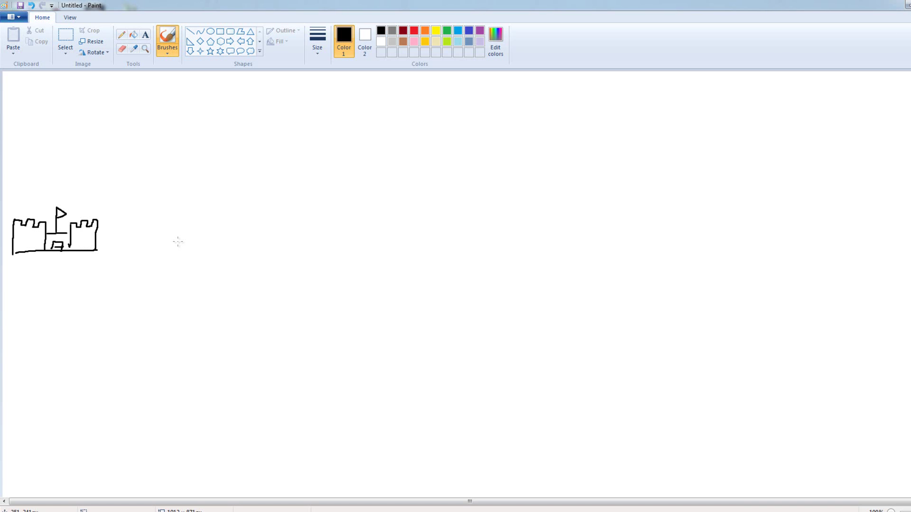
{"action": "left_click", "coordinate": [145, 34]}
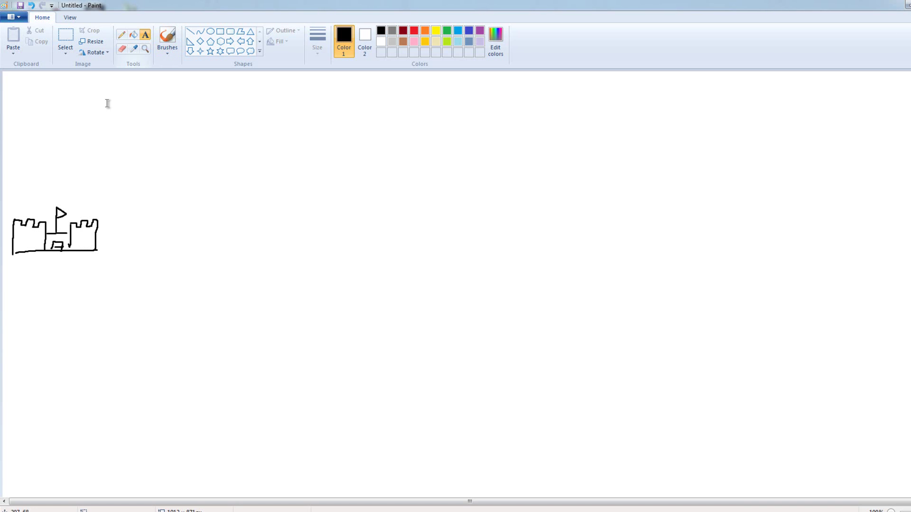
{"action": "left_click", "coordinate": [24, 173]}
{"action": "type", "text": "Database"}
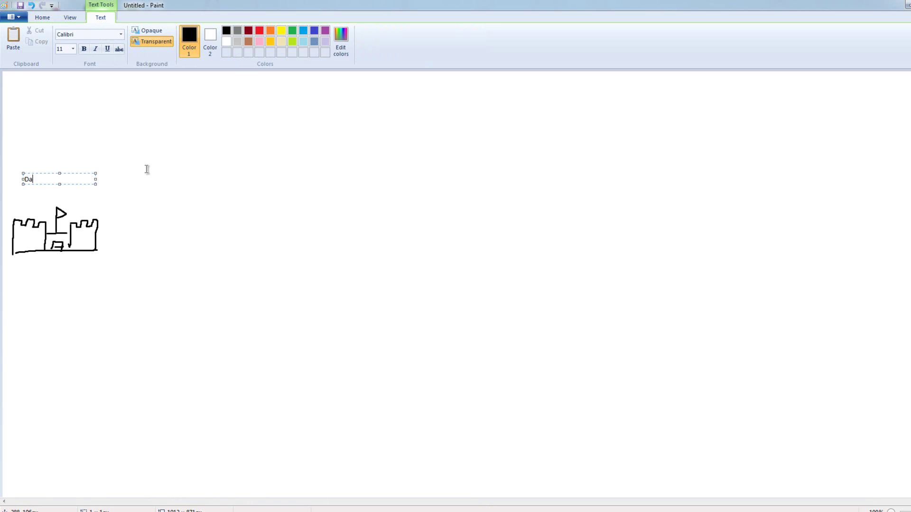
{"action": "left_click", "coordinate": [122, 163]}
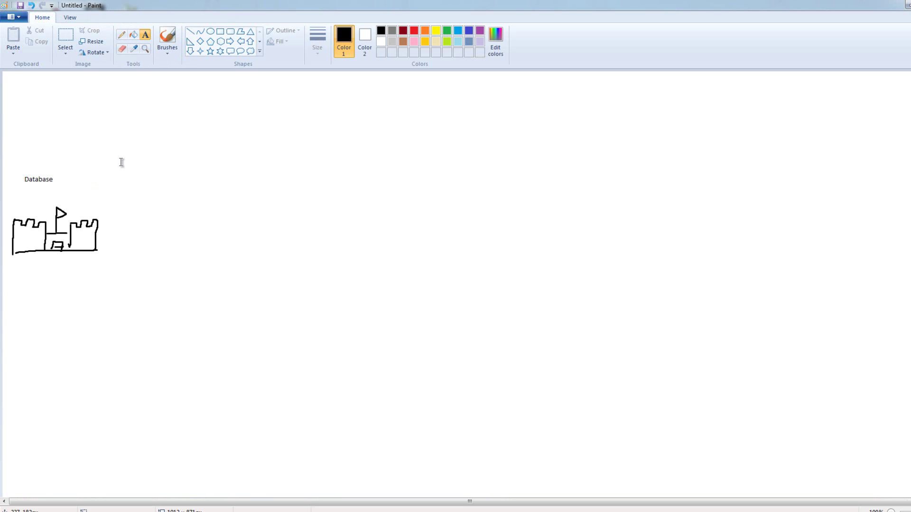
{"action": "left_click", "coordinate": [167, 38]}
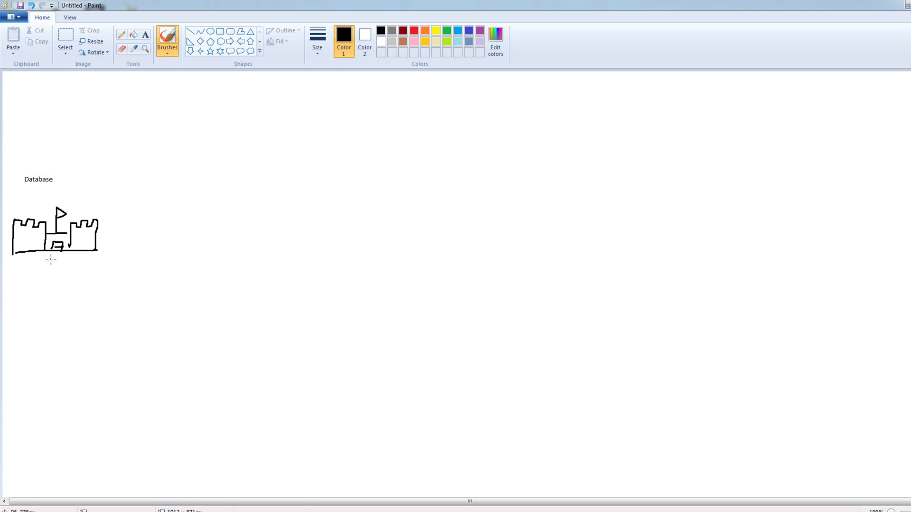
- Brush two curved parallel road edges running right from the castle door
{"action": "mouse_move", "coordinate": [51, 252]}
{"action": "left_mouse_down"}
{"action": "mouse_move", "coordinate": [82, 277]}
{"action": "mouse_move", "coordinate": [192, 286]}
{"action": "left_mouse_up"}
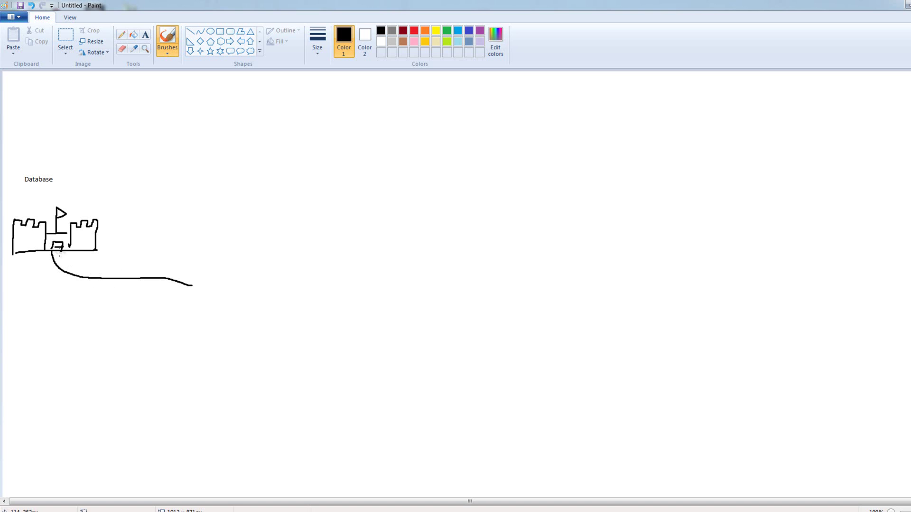
{"action": "mouse_move", "coordinate": [59, 254]}
{"action": "left_mouse_down"}
{"action": "mouse_move", "coordinate": [68, 264]}
{"action": "mouse_move", "coordinate": [157, 262]}
{"action": "left_mouse_up"}
{"action": "left_click_drag", "start_coordinate": [201, 269], "coordinate": [210, 270]}
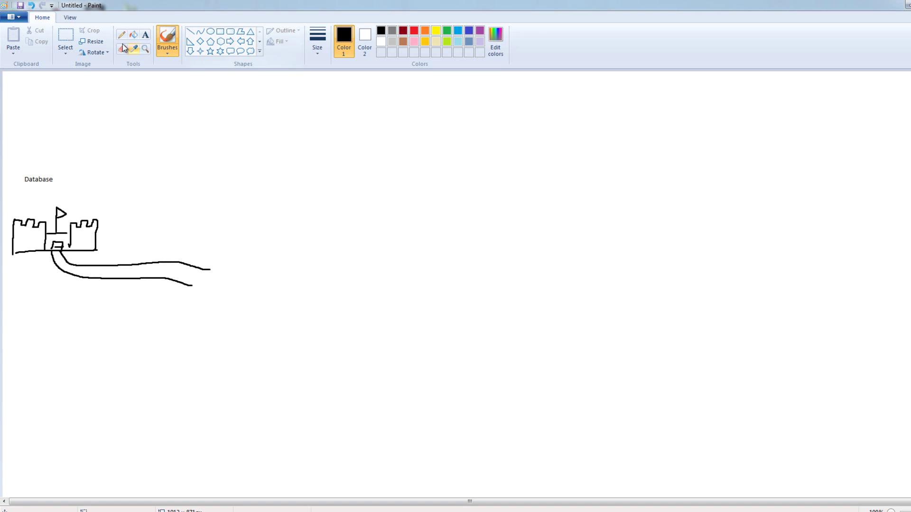
- Add the label 'Connection String' below the road
{"action": "left_click", "coordinate": [146, 35]}
{"action": "left_click", "coordinate": [76, 296]}
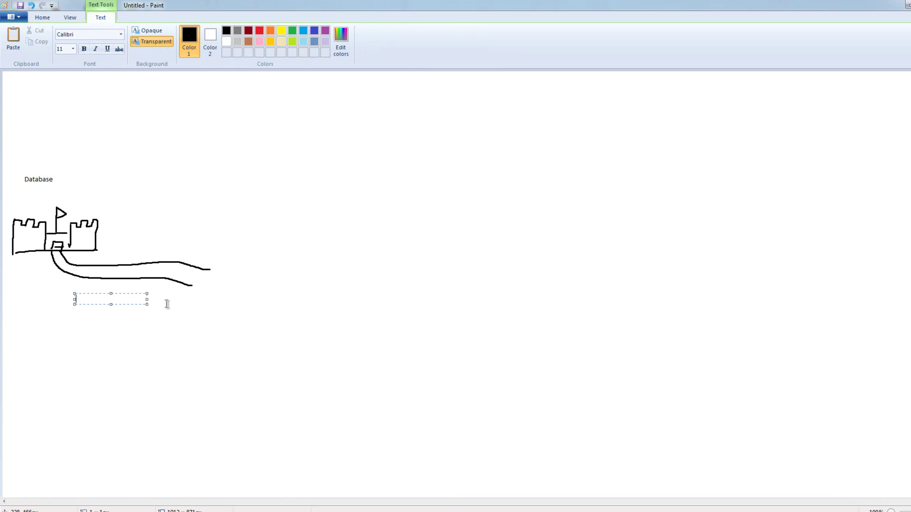
{"action": "type", "text": "Connection String"}
{"action": "key", "text": "Return"}
{"action": "key", "text": "BackSpace"}
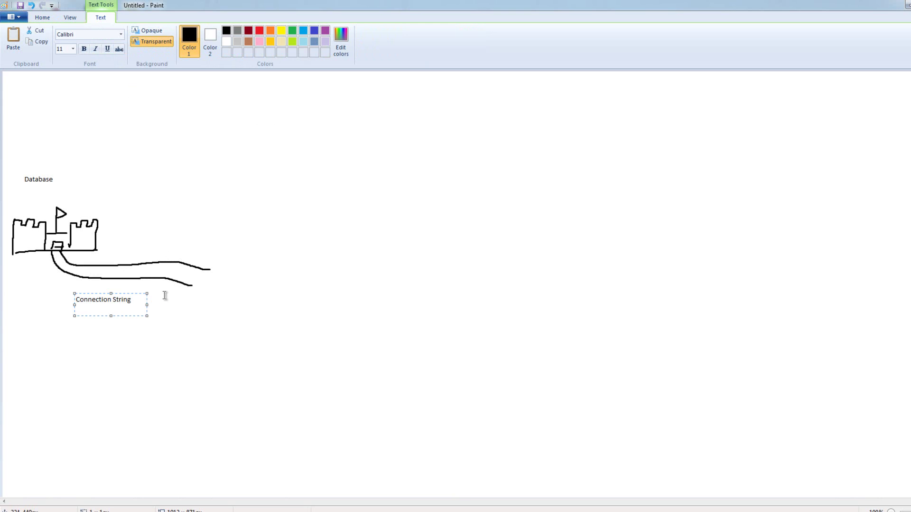
{"action": "left_click", "coordinate": [167, 118]}
{"action": "left_click", "coordinate": [163, 41]}
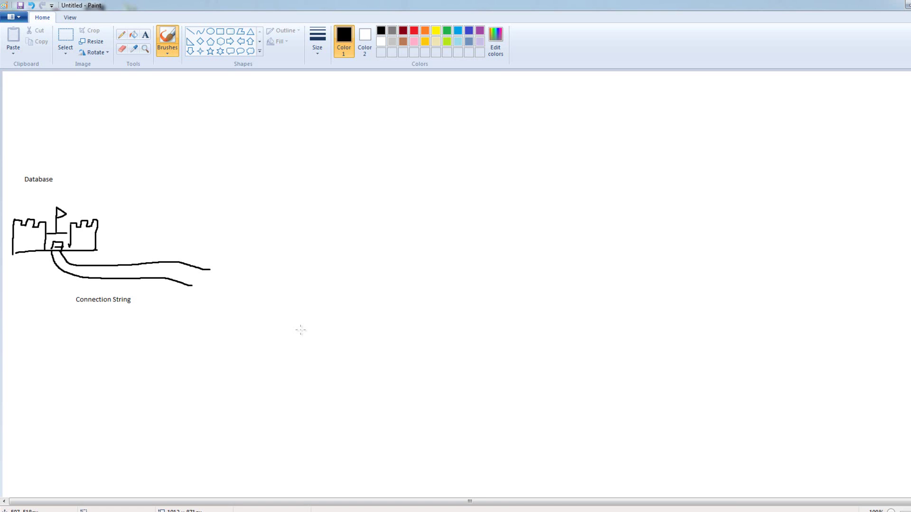
- Brush a large spiral at the road's right end, labelled 'Table Adapter' above it
{"action": "mouse_move", "coordinate": [255, 258]}
{"action": "left_mouse_down"}
{"action": "mouse_move", "coordinate": [251, 241]}
{"action": "mouse_move", "coordinate": [312, 283]}
{"action": "mouse_move", "coordinate": [205, 276]}
{"action": "mouse_move", "coordinate": [399, 242]}
{"action": "mouse_move", "coordinate": [232, 196]}
{"action": "left_mouse_up"}
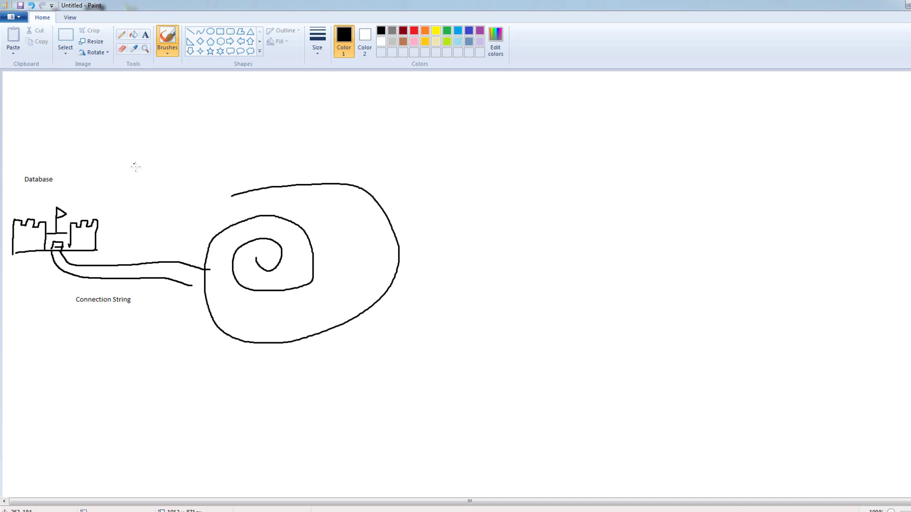
{"action": "left_click", "coordinate": [145, 35]}
{"action": "left_click", "coordinate": [246, 154]}
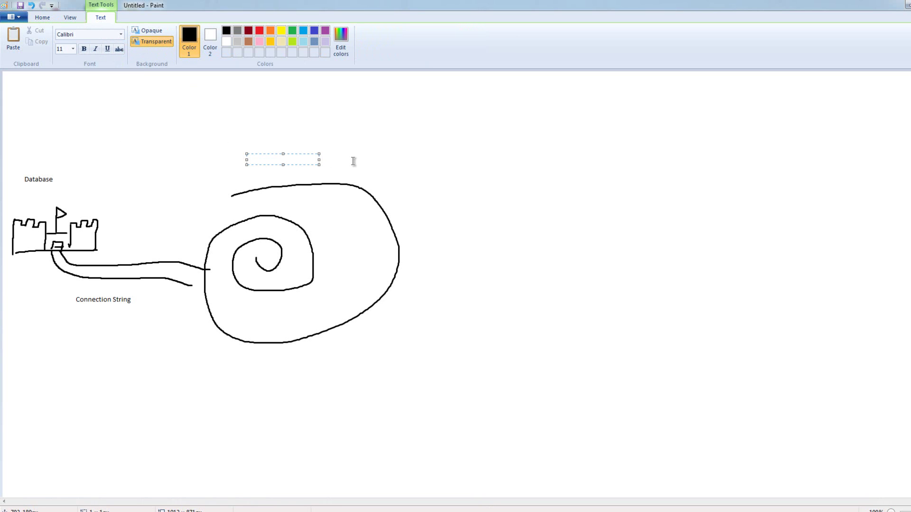
{"action": "type", "text": "Table Adapter"}
{"action": "left_click", "coordinate": [380, 143]}
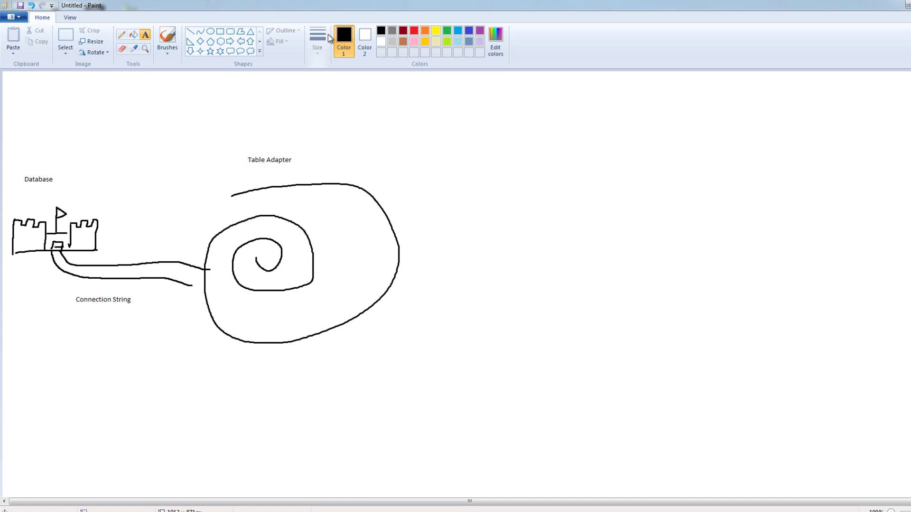
- Draw the Dataset box with a double-headed arrow from the spiral, and label its lid 'Dataset'
{"action": "left_click", "coordinate": [167, 38]}
{"action": "mouse_move", "coordinate": [439, 209]}
{"action": "left_mouse_down"}
{"action": "mouse_move", "coordinate": [440, 285]}
{"action": "mouse_move", "coordinate": [529, 286]}
{"action": "mouse_move", "coordinate": [517, 188]}
{"action": "mouse_move", "coordinate": [452, 188]}
{"action": "mouse_move", "coordinate": [435, 199]}
{"action": "mouse_move", "coordinate": [436, 217]}
{"action": "mouse_move", "coordinate": [447, 224]}
{"action": "mouse_move", "coordinate": [435, 218]}
{"action": "mouse_move", "coordinate": [522, 217]}
{"action": "left_mouse_up"}
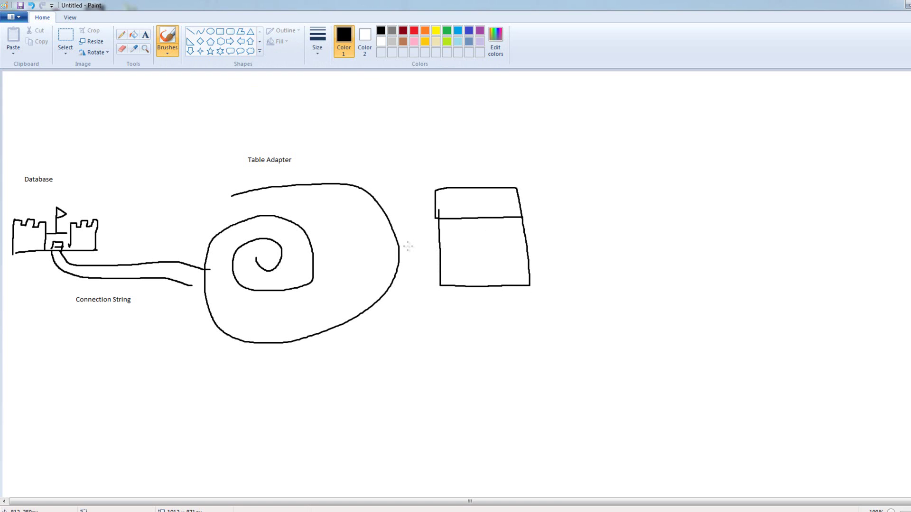
{"action": "mouse_move", "coordinate": [407, 246]}
{"action": "left_mouse_down"}
{"action": "mouse_move", "coordinate": [433, 247]}
{"action": "mouse_move", "coordinate": [404, 246]}
{"action": "mouse_move", "coordinate": [415, 255]}
{"action": "left_mouse_up"}
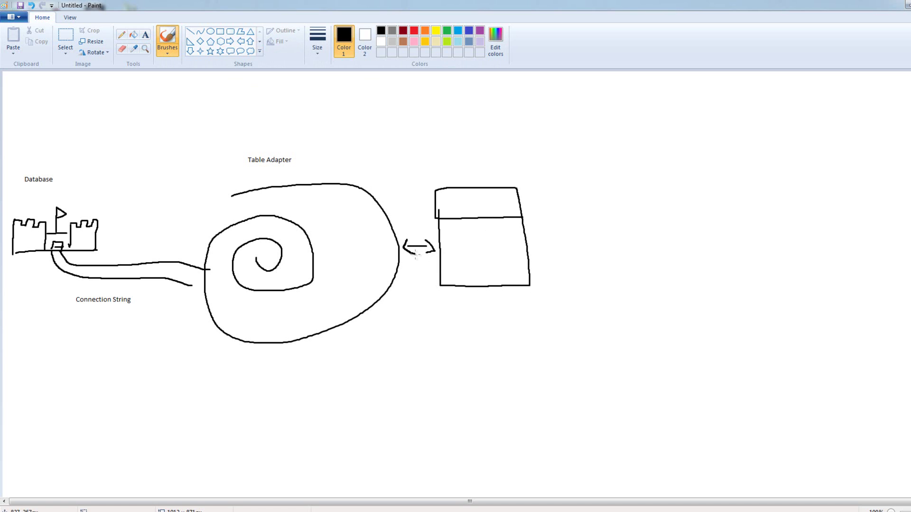
{"action": "left_click", "coordinate": [145, 35]}
{"action": "left_click", "coordinate": [446, 198]}
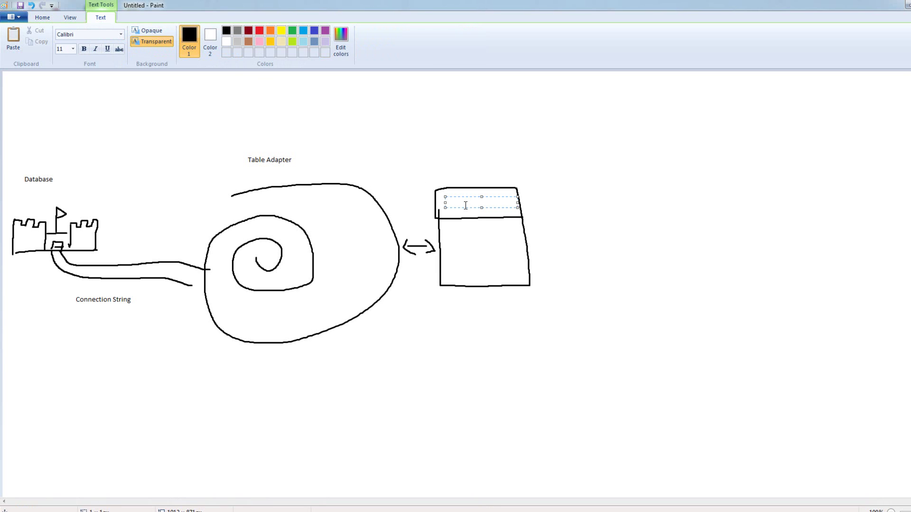
{"action": "type", "text": "Dataset"}
{"action": "left_click", "coordinate": [473, 234]}
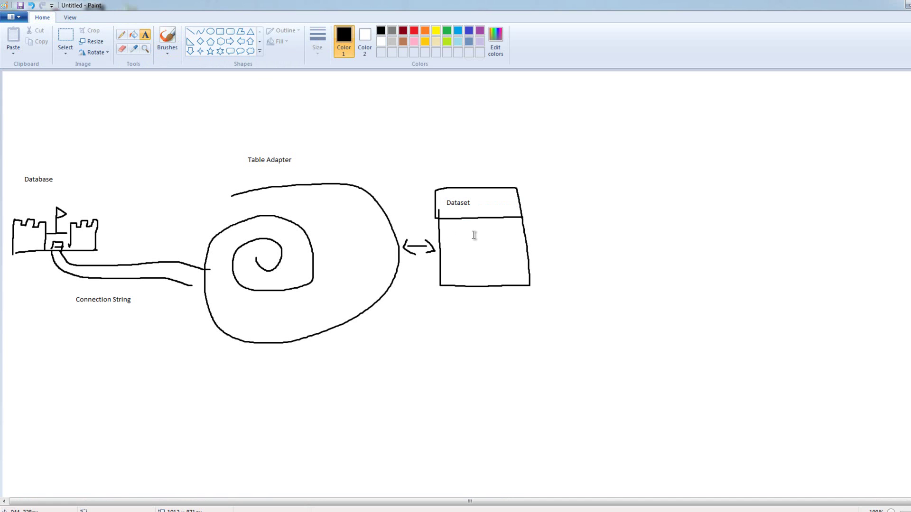
- Write 'In memory representation of the database' on two lines inside the box
{"action": "left_click", "coordinate": [447, 226]}
{"action": "type", "text": "In mem"}
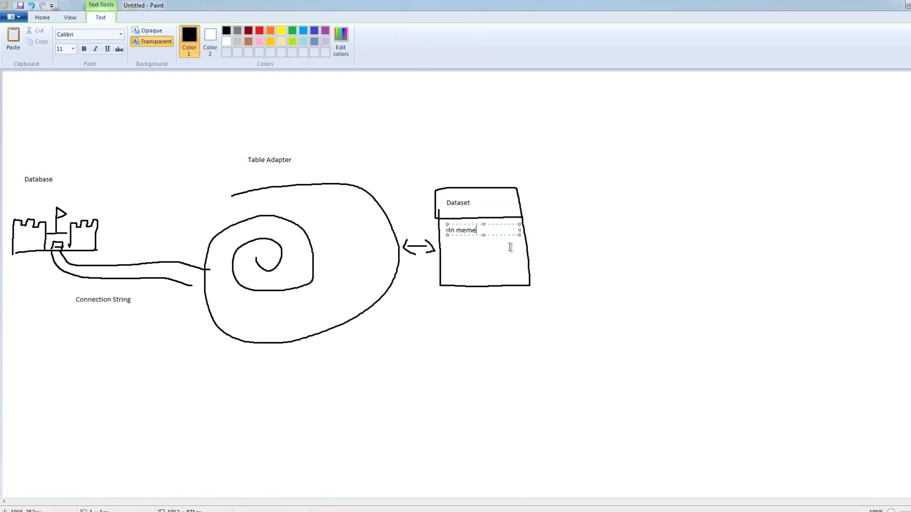
{"action": "type", "text": "ory represent-"}
{"action": "key", "text": "Return"}
{"action": "type", "text": "ation of"}
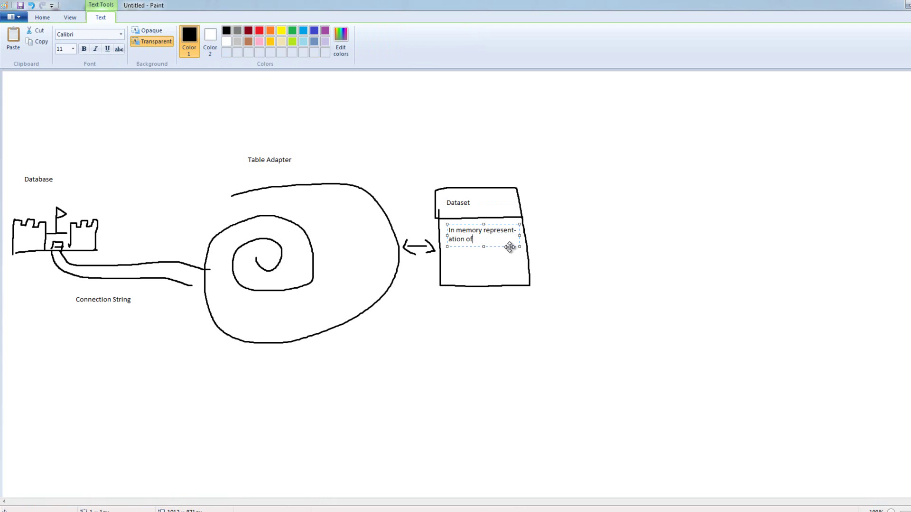
{"action": "type", "text": " the database"}
{"action": "key", "text": "Return"}
{"action": "left_click", "coordinate": [394, 111]}
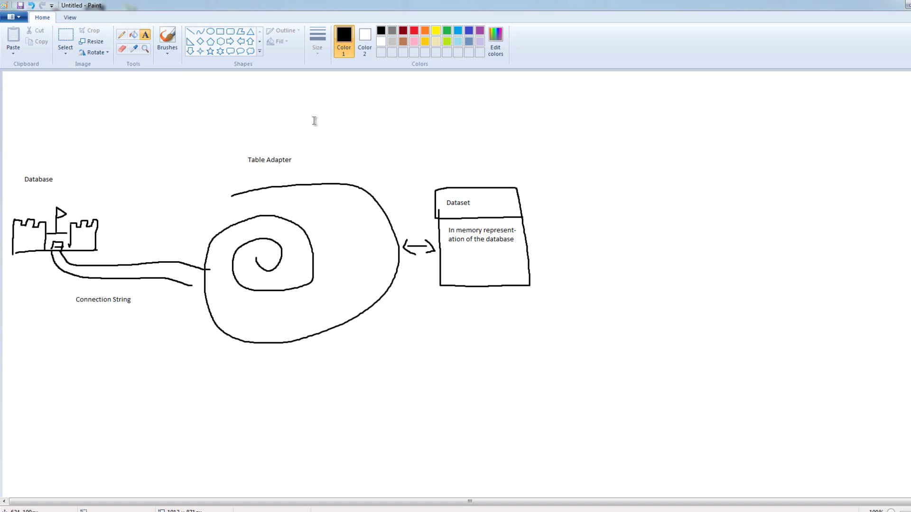
- Brush a chain of linked loops right of the Dataset box, undoing a stray dot
{"action": "left_click", "coordinate": [167, 38]}
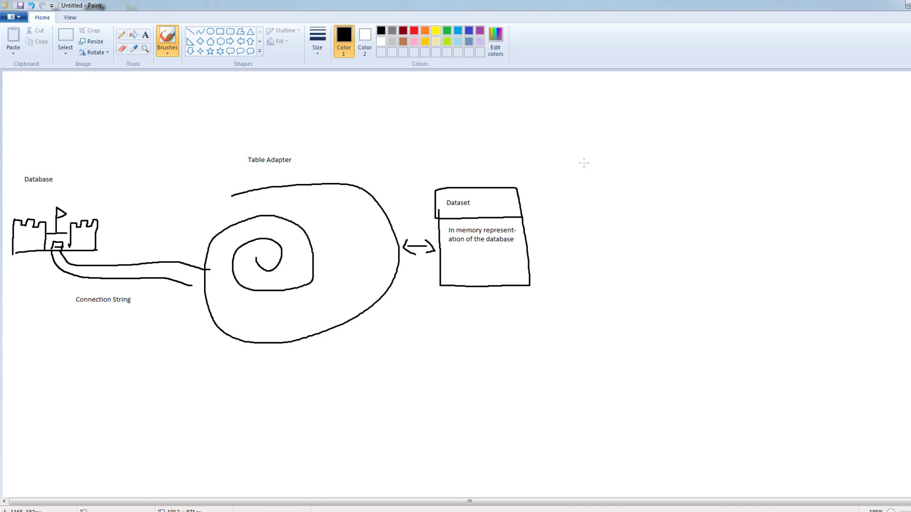
{"action": "mouse_move", "coordinate": [584, 163]}
{"action": "left_mouse_down"}
{"action": "mouse_move", "coordinate": [563, 172]}
{"action": "mouse_move", "coordinate": [596, 161]}
{"action": "mouse_move", "coordinate": [599, 179]}
{"action": "mouse_move", "coordinate": [608, 157]}
{"action": "mouse_move", "coordinate": [597, 173]}
{"action": "mouse_move", "coordinate": [614, 173]}
{"action": "mouse_move", "coordinate": [624, 156]}
{"action": "mouse_move", "coordinate": [627, 172]}
{"action": "mouse_move", "coordinate": [616, 175]}
{"action": "left_mouse_up"}
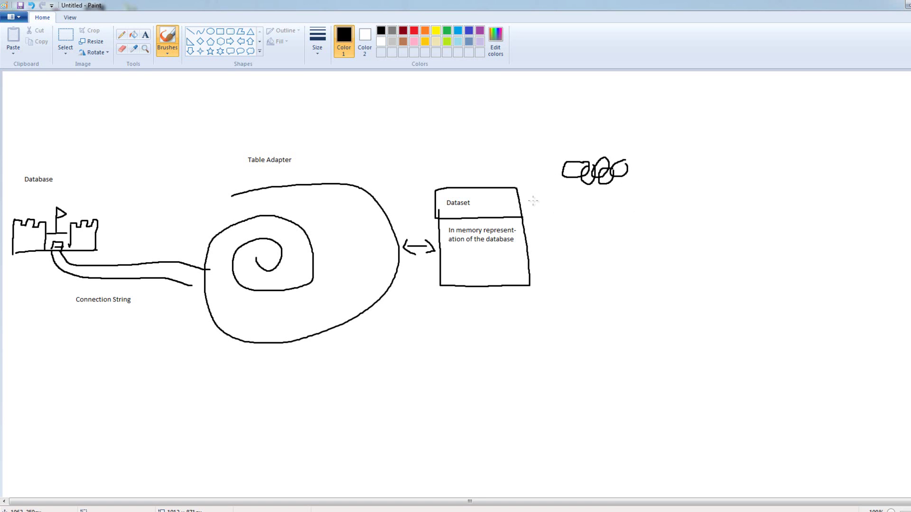
{"action": "left_click", "coordinate": [499, 132]}
{"action": "key", "text": "ctrl+z"}
- Add the label 'Binding Source' above the chain
{"action": "left_click", "coordinate": [145, 35]}
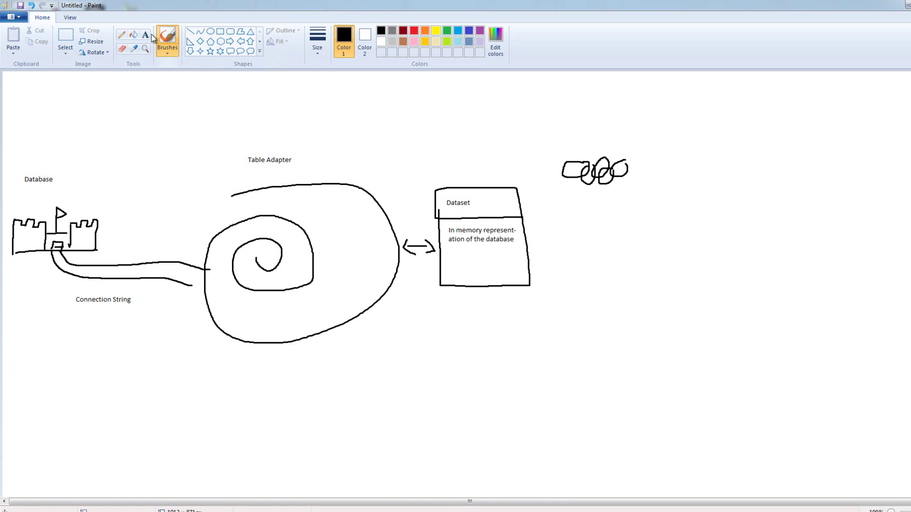
{"action": "left_click", "coordinate": [572, 139]}
{"action": "type", "text": "Bind"}
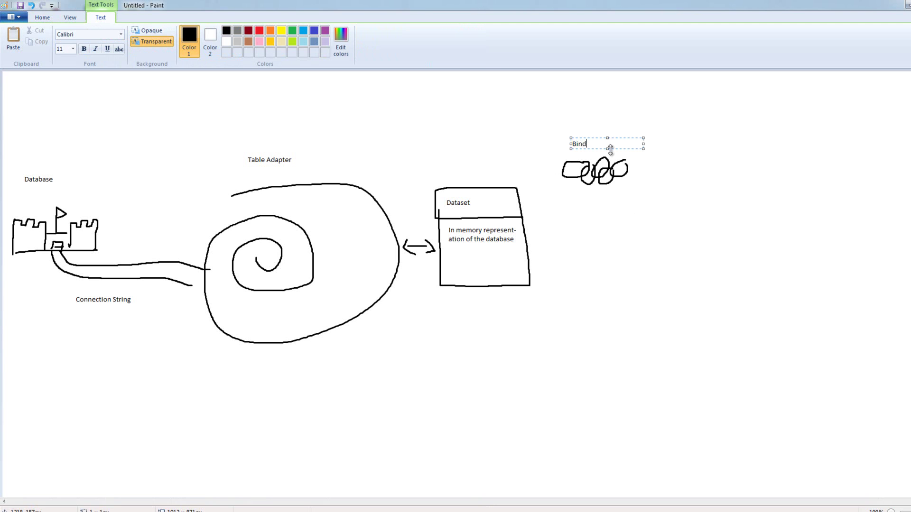
{"action": "type", "text": "ing Source"}
{"action": "key", "text": "Return"}
{"action": "left_click", "coordinate": [616, 127]}
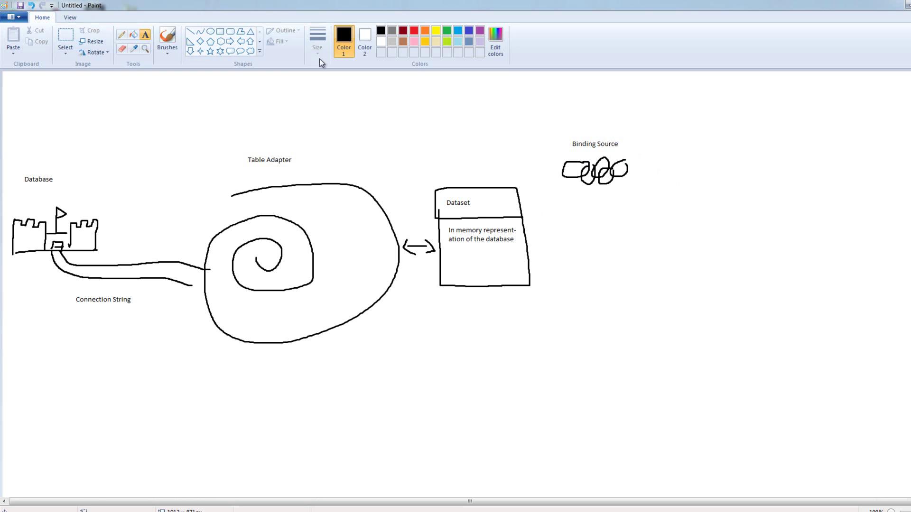
- Draw a cup and saucer below Binding Source and label it 'Controls'
{"action": "left_click", "coordinate": [167, 39]}
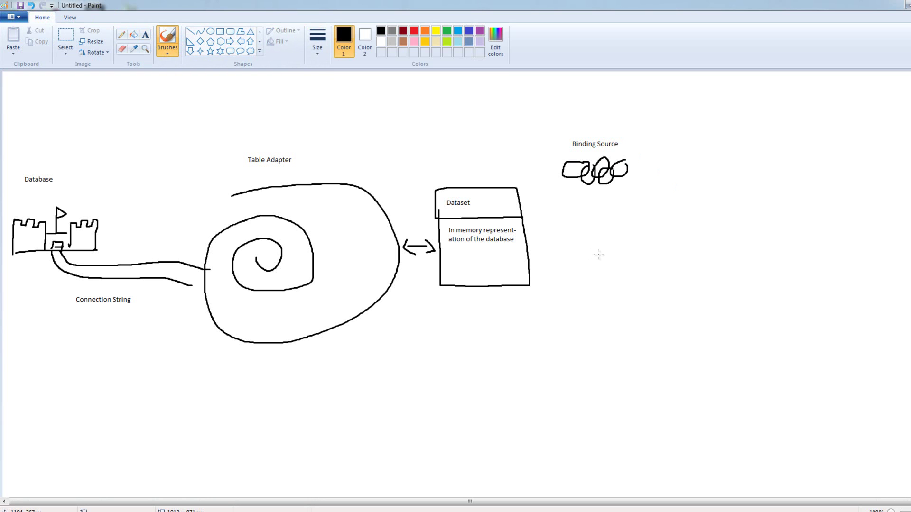
{"action": "mouse_move", "coordinate": [598, 250]}
{"action": "left_mouse_down"}
{"action": "mouse_move", "coordinate": [598, 260]}
{"action": "mouse_move", "coordinate": [599, 245]}
{"action": "mouse_move", "coordinate": [637, 246]}
{"action": "mouse_move", "coordinate": [636, 261]}
{"action": "mouse_move", "coordinate": [588, 257]}
{"action": "mouse_move", "coordinate": [600, 274]}
{"action": "mouse_move", "coordinate": [635, 259]}
{"action": "left_mouse_up"}
{"action": "left_click", "coordinate": [145, 34]}
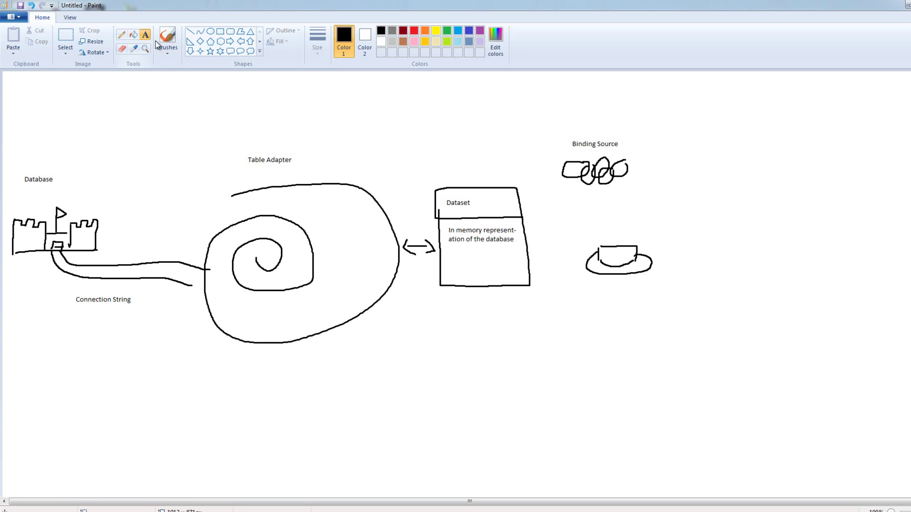
{"action": "left_click", "coordinate": [601, 281]}
{"action": "type", "text": "Controls"}
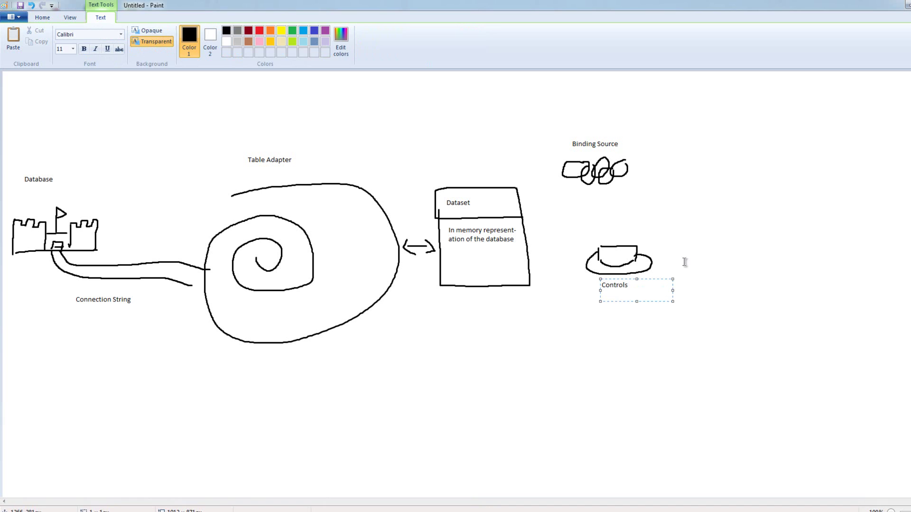
{"action": "left_click", "coordinate": [754, 255]}
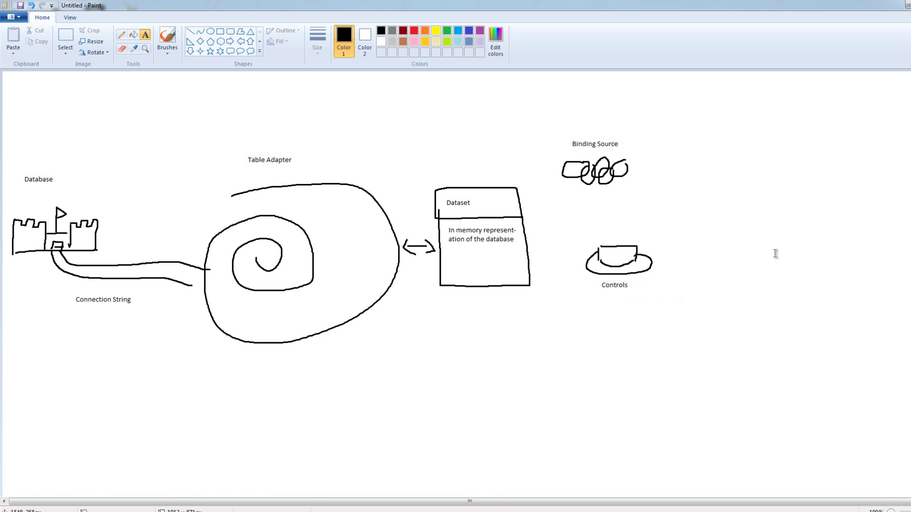
- Draw arrows linking the chain to the cup, Dataset to Controls, and the chain to Dataset
{"action": "left_click", "coordinate": [176, 44]}
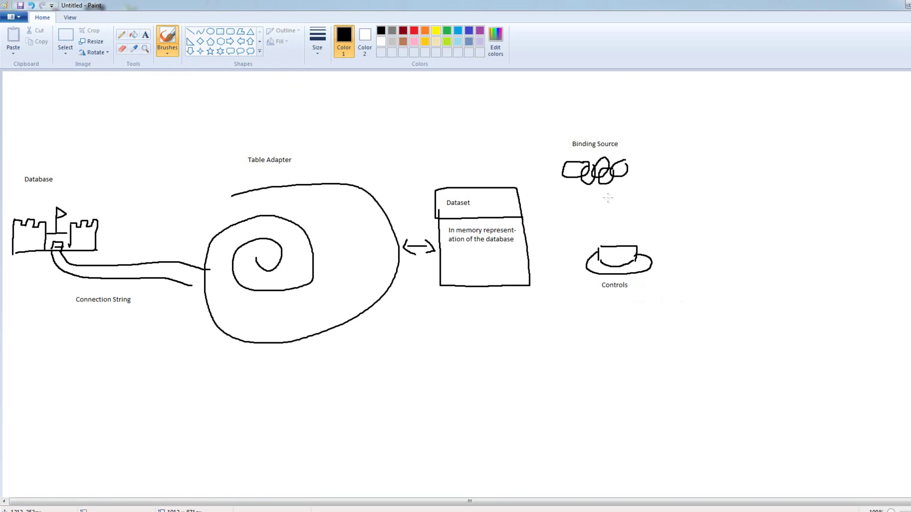
{"action": "mouse_move", "coordinate": [608, 197]}
{"action": "left_mouse_down"}
{"action": "mouse_move", "coordinate": [623, 236]}
{"action": "mouse_move", "coordinate": [610, 194]}
{"action": "mouse_move", "coordinate": [617, 202]}
{"action": "left_mouse_up"}
{"action": "mouse_move", "coordinate": [538, 252]}
{"action": "left_mouse_down"}
{"action": "mouse_move", "coordinate": [544, 261]}
{"action": "mouse_move", "coordinate": [579, 262]}
{"action": "mouse_move", "coordinate": [573, 266]}
{"action": "left_mouse_up"}
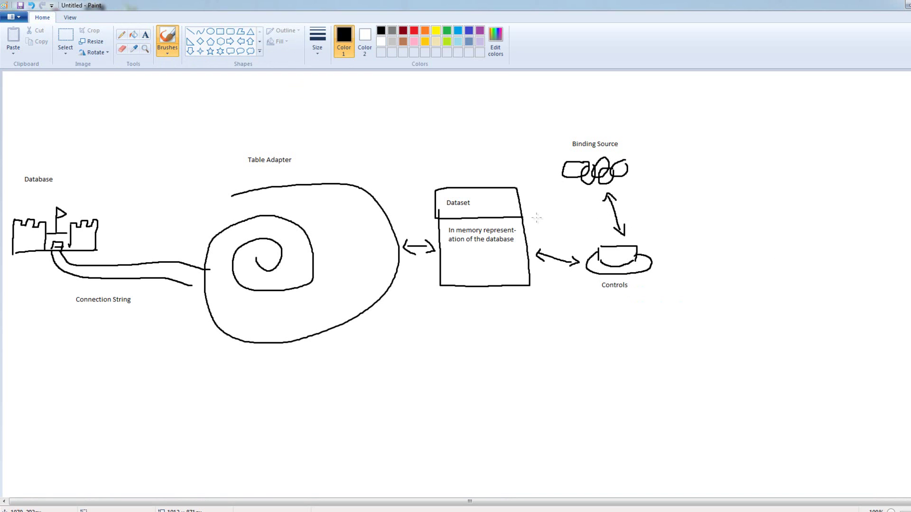
{"action": "mouse_move", "coordinate": [532, 201]}
{"action": "left_mouse_down"}
{"action": "mouse_move", "coordinate": [530, 211]}
{"action": "mouse_move", "coordinate": [538, 209]}
{"action": "mouse_move", "coordinate": [550, 176]}
{"action": "mouse_move", "coordinate": [555, 187]}
{"action": "left_mouse_up"}
- Draw a red loop around Binding Source and Controls, then restore black as the colour
{"action": "left_click", "coordinate": [414, 31]}
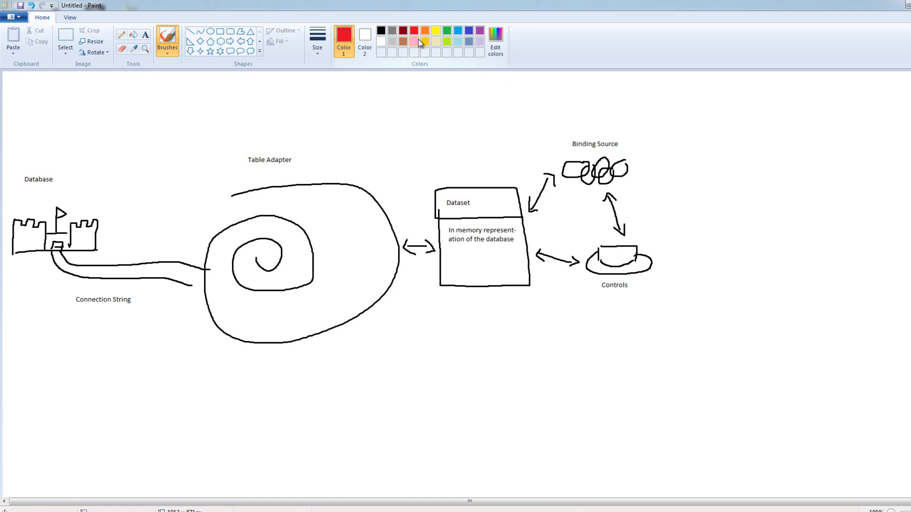
{"action": "mouse_move", "coordinate": [572, 126]}
{"action": "left_mouse_down"}
{"action": "mouse_move", "coordinate": [558, 153]}
{"action": "mouse_move", "coordinate": [571, 283]}
{"action": "mouse_move", "coordinate": [614, 305]}
{"action": "mouse_move", "coordinate": [665, 304]}
{"action": "mouse_move", "coordinate": [677, 223]}
{"action": "mouse_move", "coordinate": [655, 155]}
{"action": "mouse_move", "coordinate": [623, 114]}
{"action": "mouse_move", "coordinate": [567, 127]}
{"action": "left_mouse_up"}
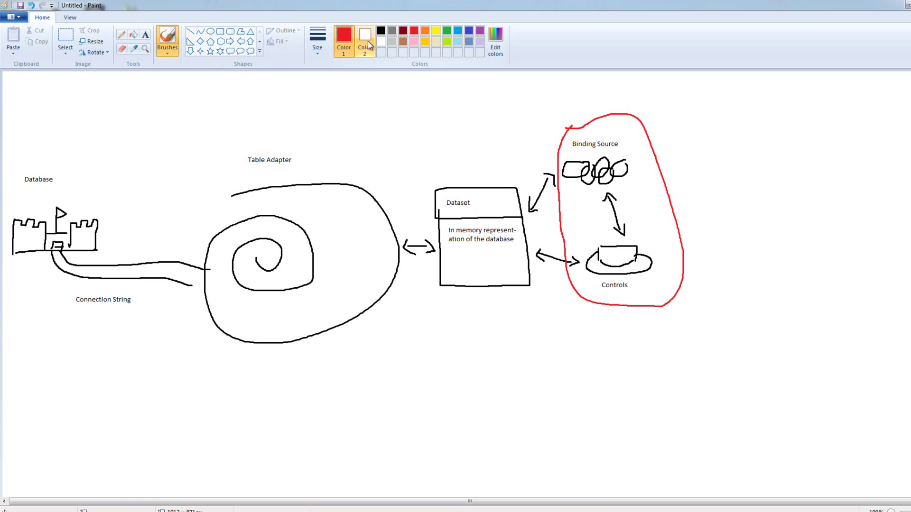
{"action": "left_click", "coordinate": [380, 31]}
- Draw black arrows above the road pointing down at the castle and the spiral
{"action": "mouse_move", "coordinate": [111, 188]}
{"action": "left_mouse_down"}
{"action": "mouse_move", "coordinate": [99, 211]}
{"action": "mouse_move", "coordinate": [140, 194]}
{"action": "mouse_move", "coordinate": [186, 197]}
{"action": "mouse_move", "coordinate": [196, 209]}
{"action": "mouse_move", "coordinate": [203, 177]}
{"action": "left_mouse_up"}
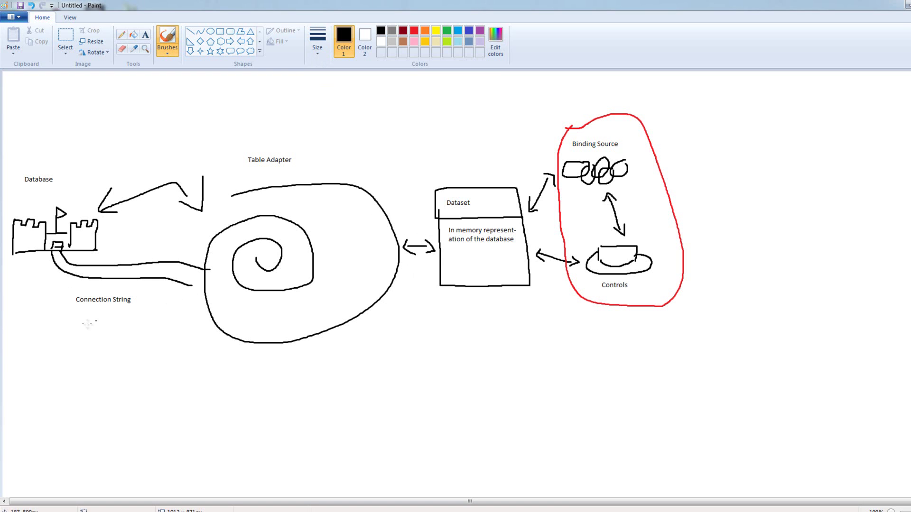